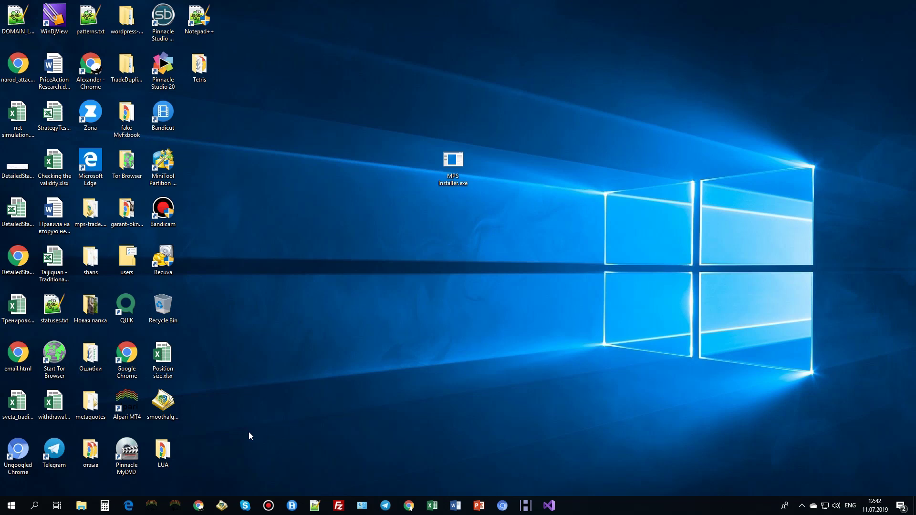
Open the Alpari MT4 terminal, check which indicators and expert advisors are listed in the Navigator, and close the terminal
left_click(175, 506)
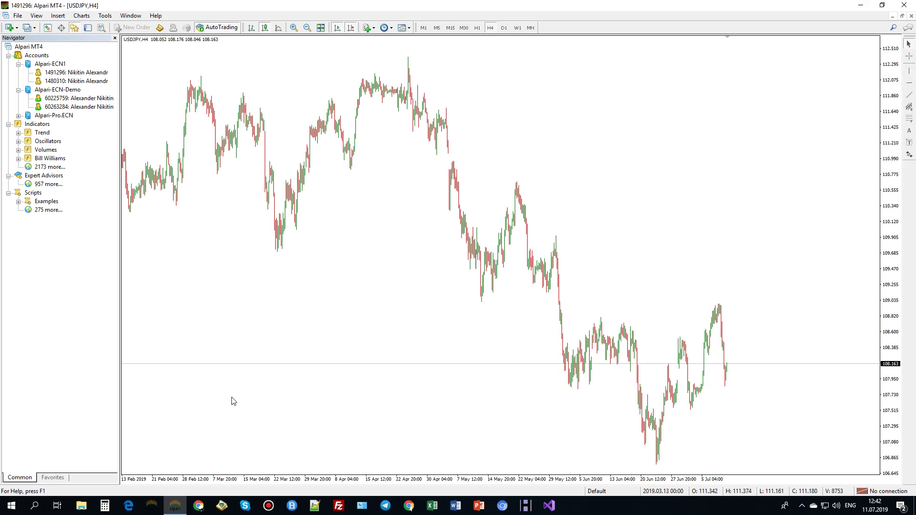
left_click(8, 124)
left_click(8, 124)
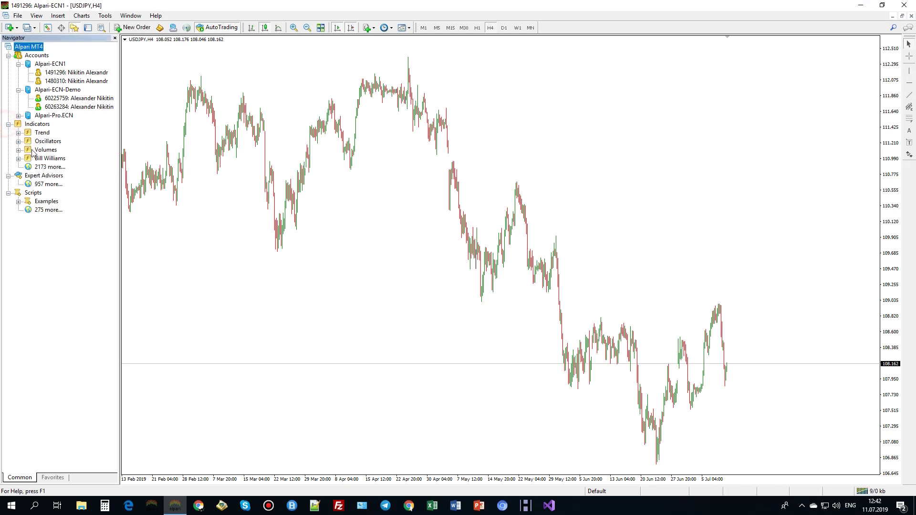
left_click(8, 175)
left_click(8, 175)
left_click(907, 10)
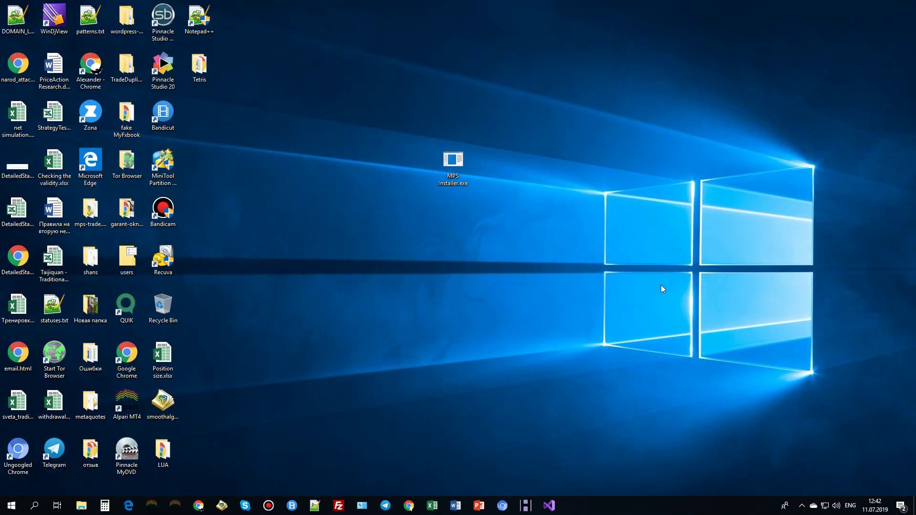
Run MPS Installer.exe from the desktop and allow it past the Windows SmartScreen warning
double_click(454, 164)
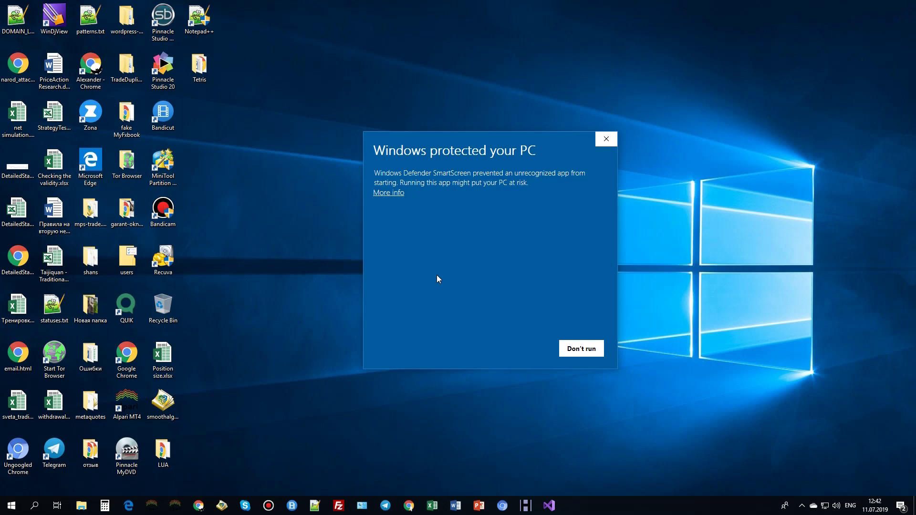
left_click(380, 198)
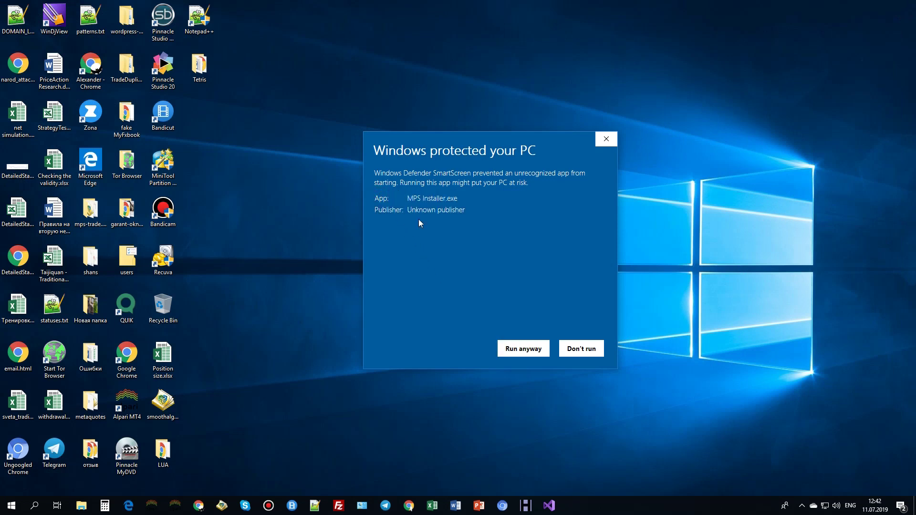
left_click(515, 349)
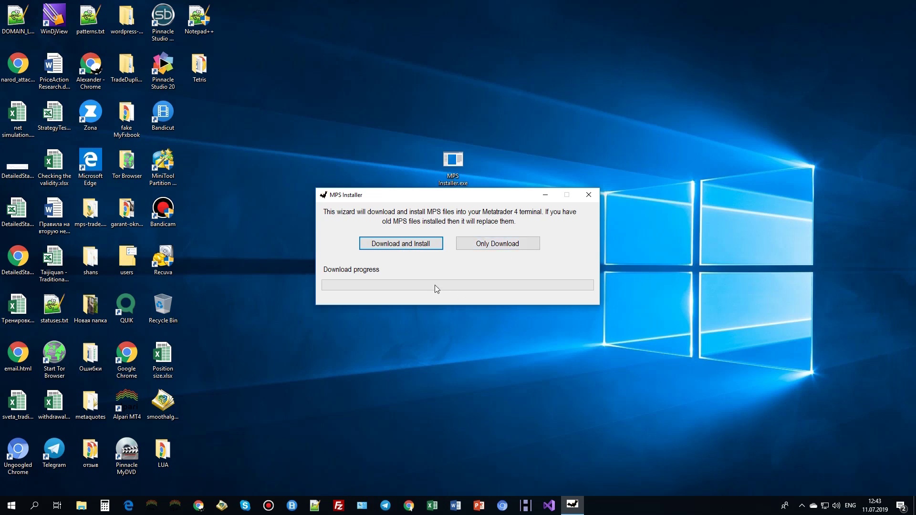
Download and install the MPS files into the terminal folder 311584BE9969960C78E0200E53528ECB
left_click(413, 245)
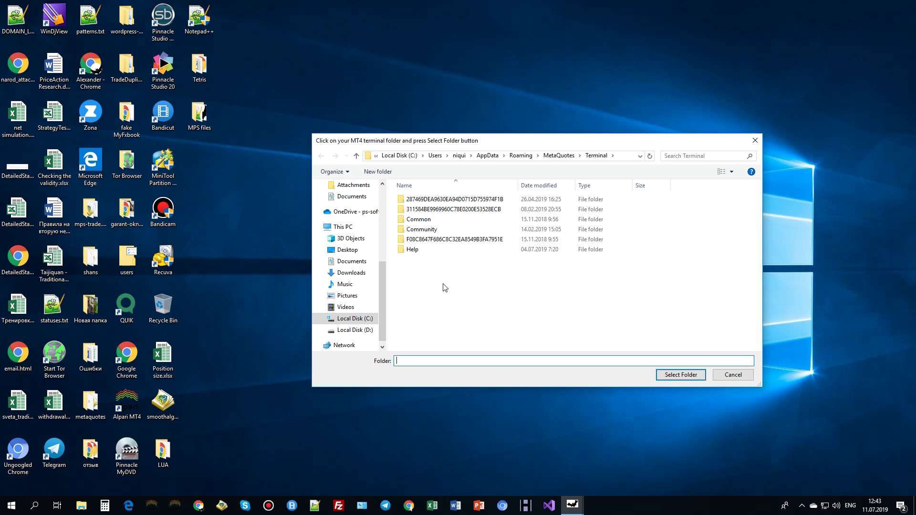
key("shift+Tab")
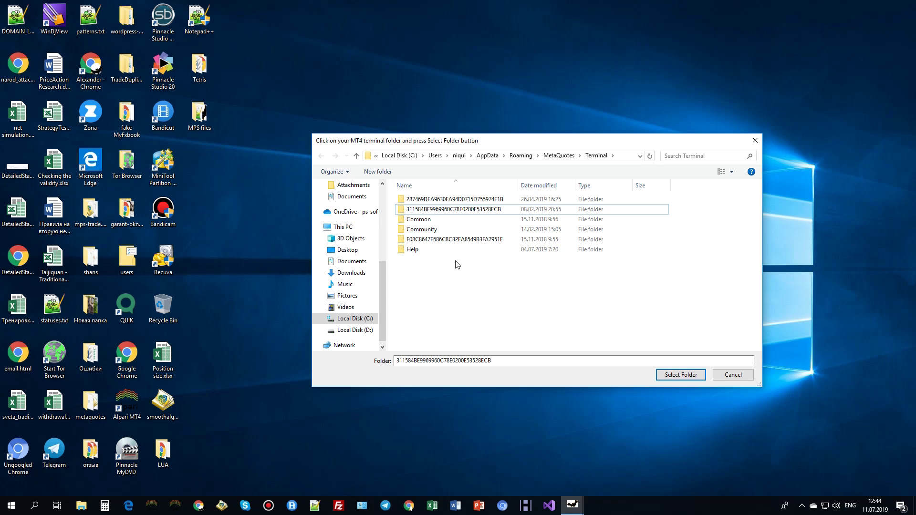
left_click(457, 210)
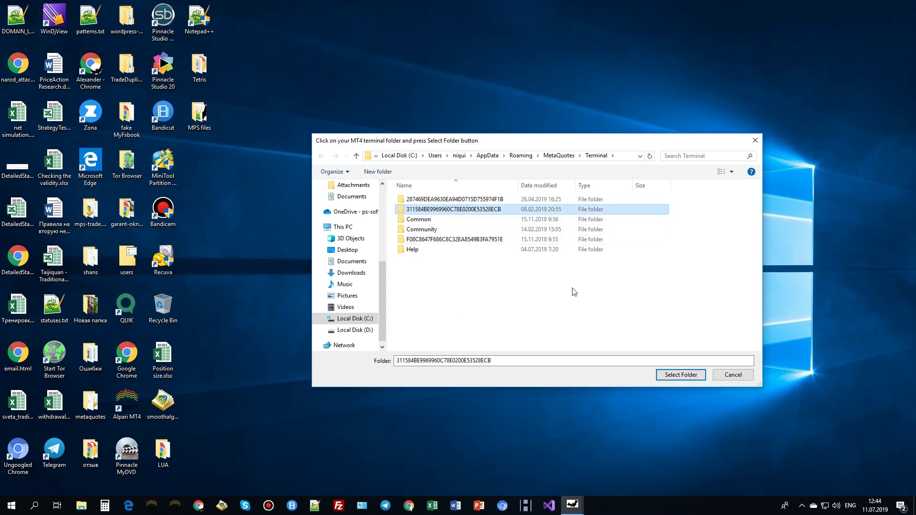
left_click(673, 378)
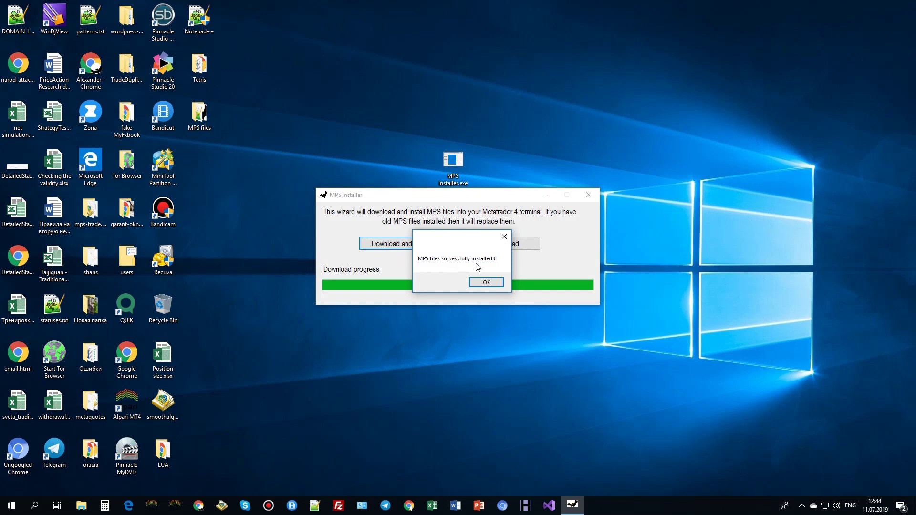
left_click(491, 283)
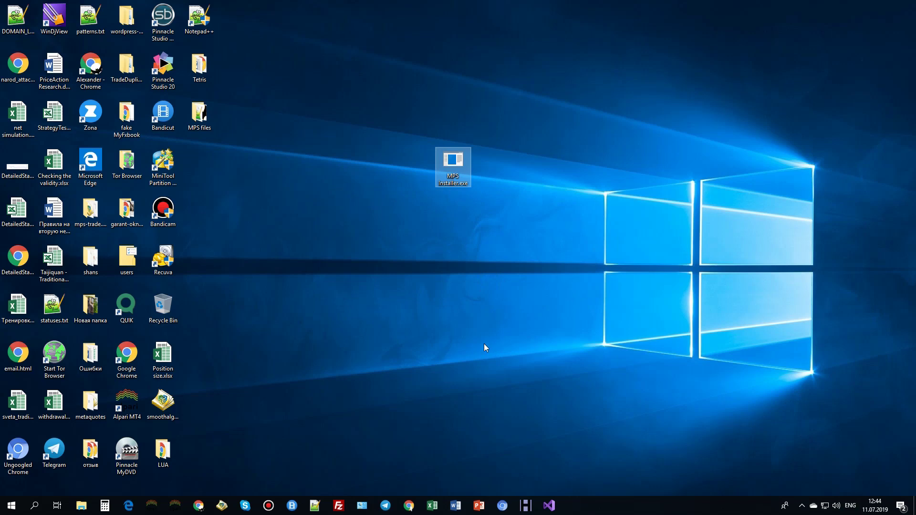
Reopen the Alpari MT4 terminal and check the Navigator's Indicators and Expert Advisors for the installed MPS files
left_click(176, 508)
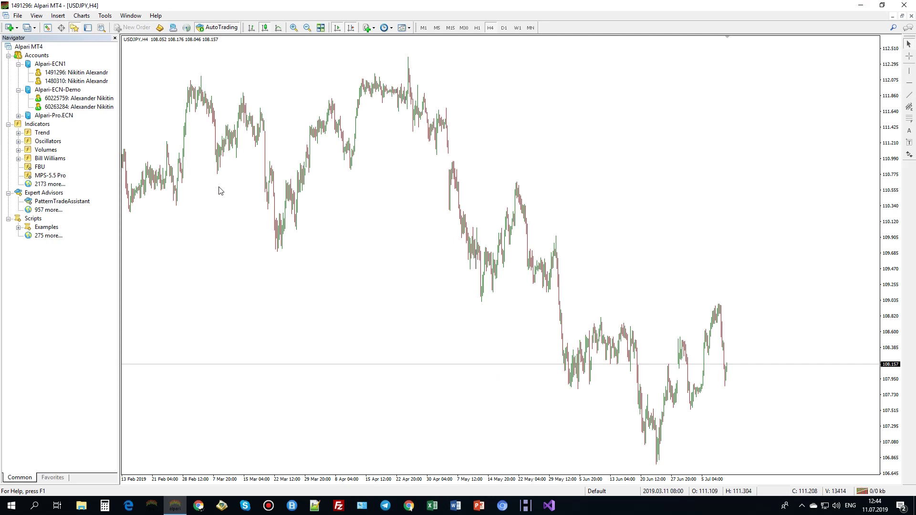
left_click(8, 125)
left_click(8, 126)
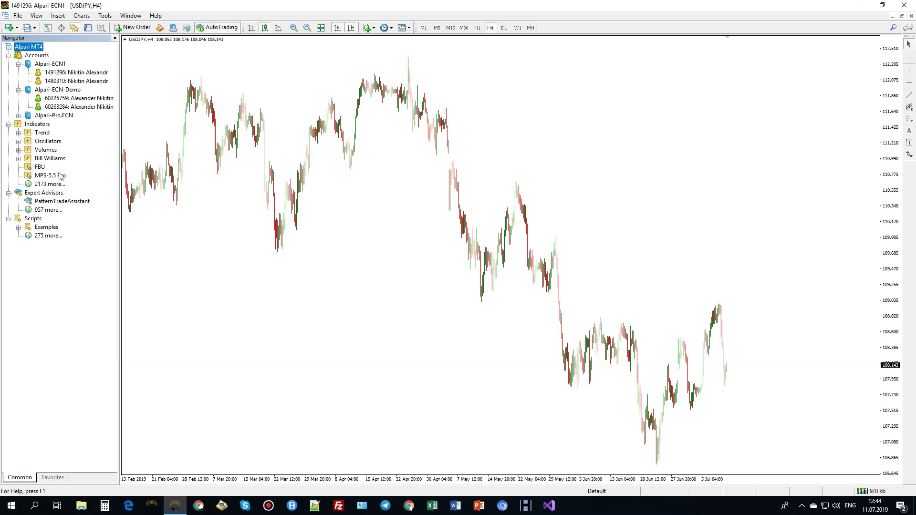
left_click(8, 193)
left_click(8, 193)
Add the MPS-5.5 Pro indicator to the USDJPY H4 chart with inputs loaded from standard_patterns.set
double_click(54, 176)
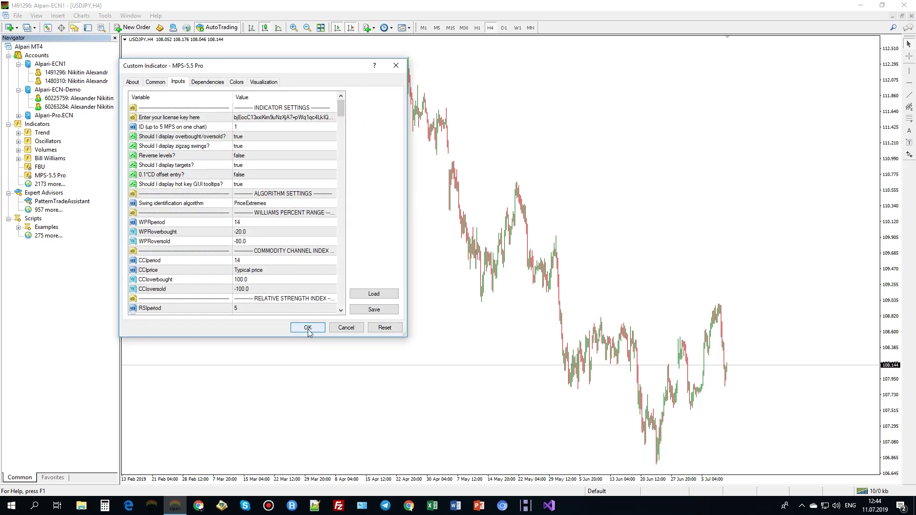
left_click(367, 295)
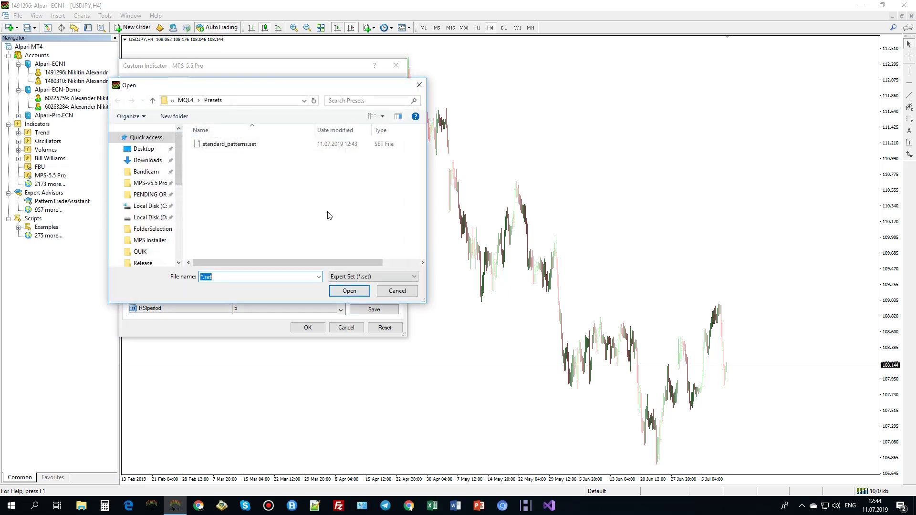
left_click(222, 145)
left_click(351, 291)
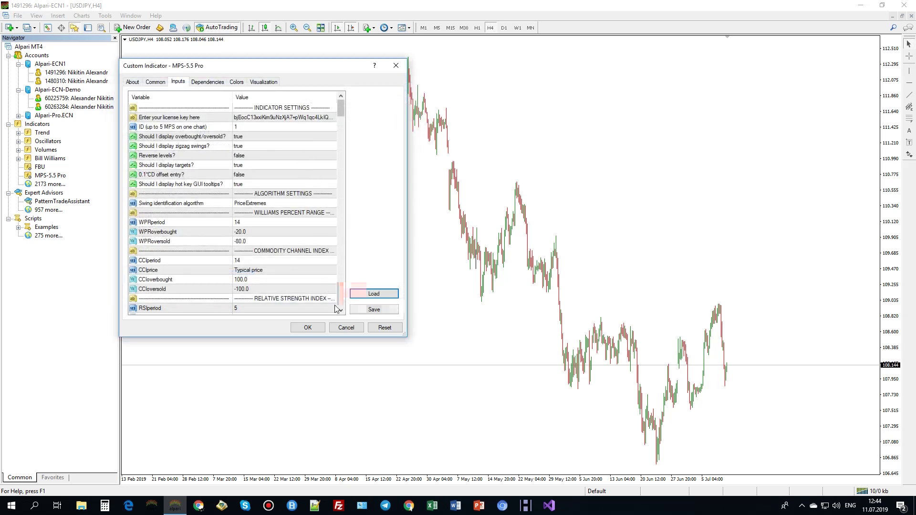
left_click(308, 329)
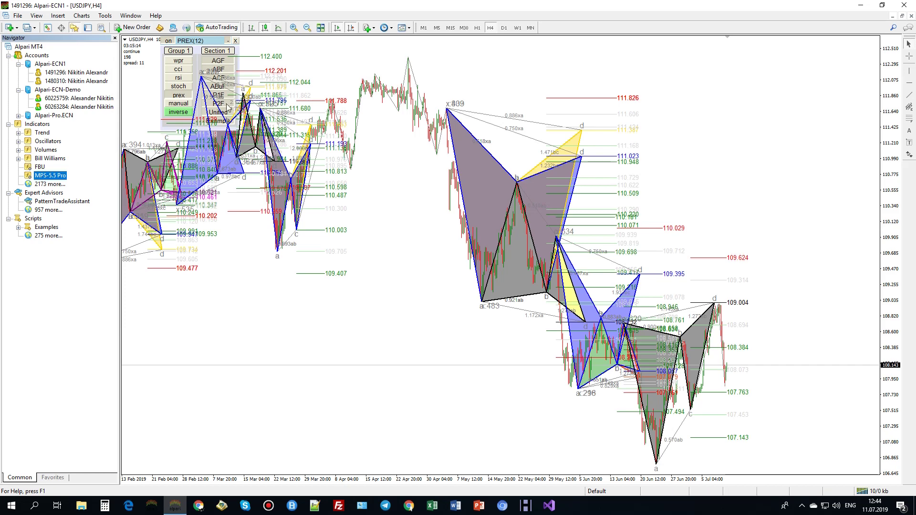
Filter the harmonic patterns on the chart through Section 1 of the PREX panel, and collapse the panel
left_click(222, 90)
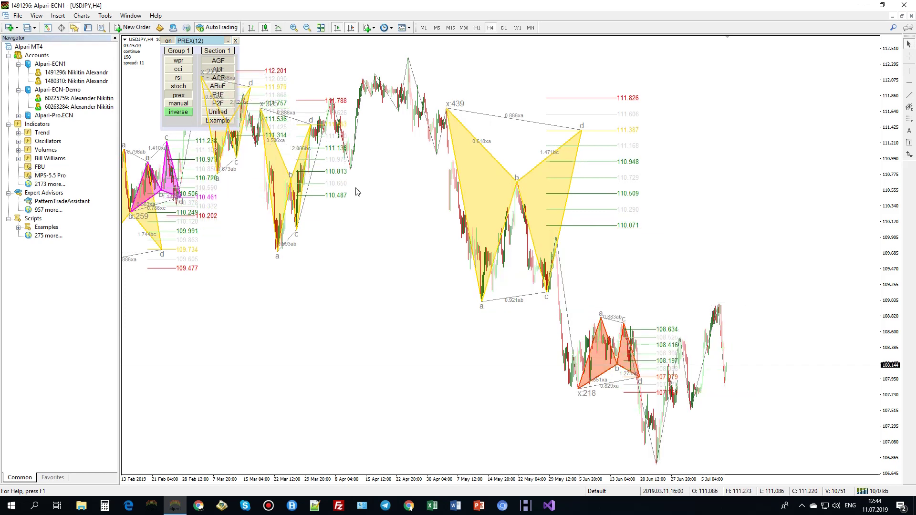
left_click(228, 41)
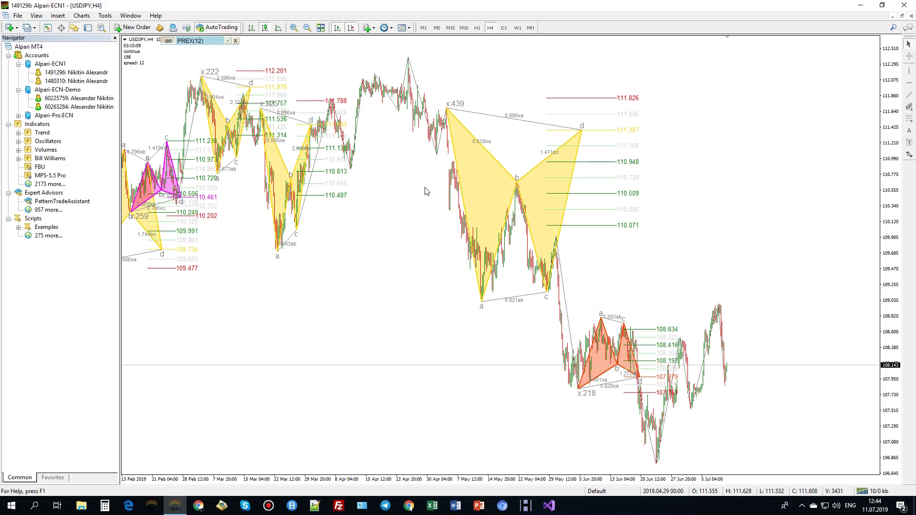
scroll(396, 145, "up", 15)
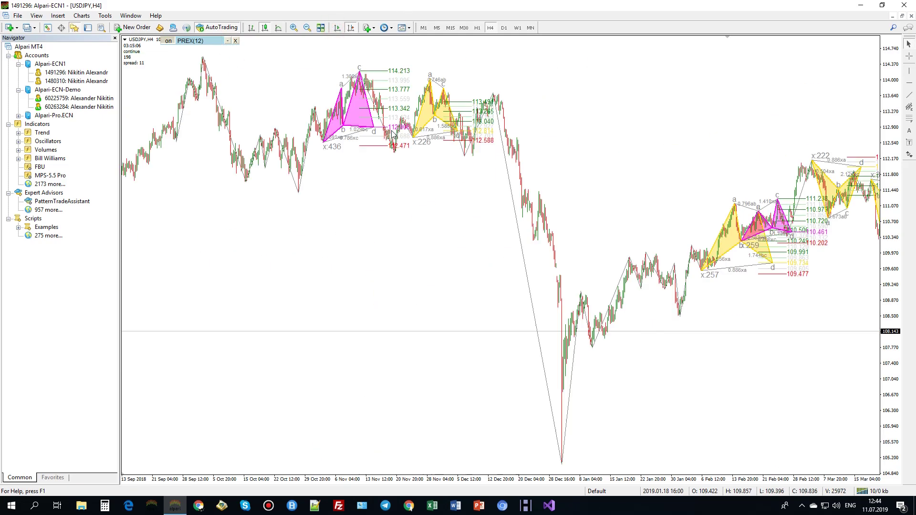
scroll(396, 146, "down", 15)
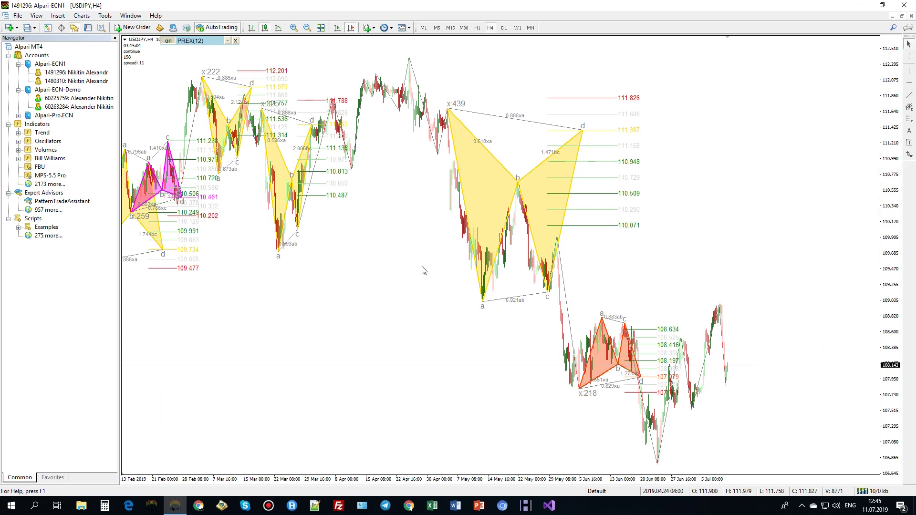
left_click(860, 5)
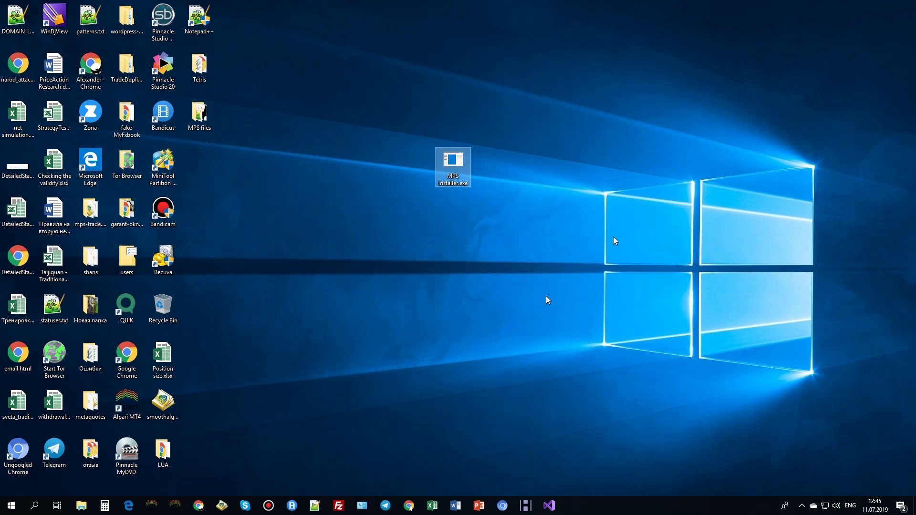
Run MPS Installer.exe again and reinstall the MPS files into the terminal folder 311584BE9969960C78E0200E53528ECB
double_click(453, 164)
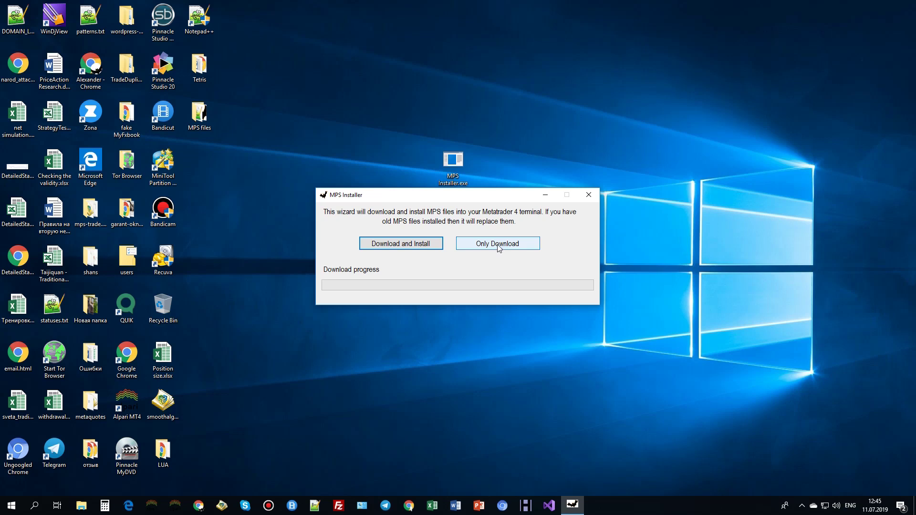
left_click(403, 245)
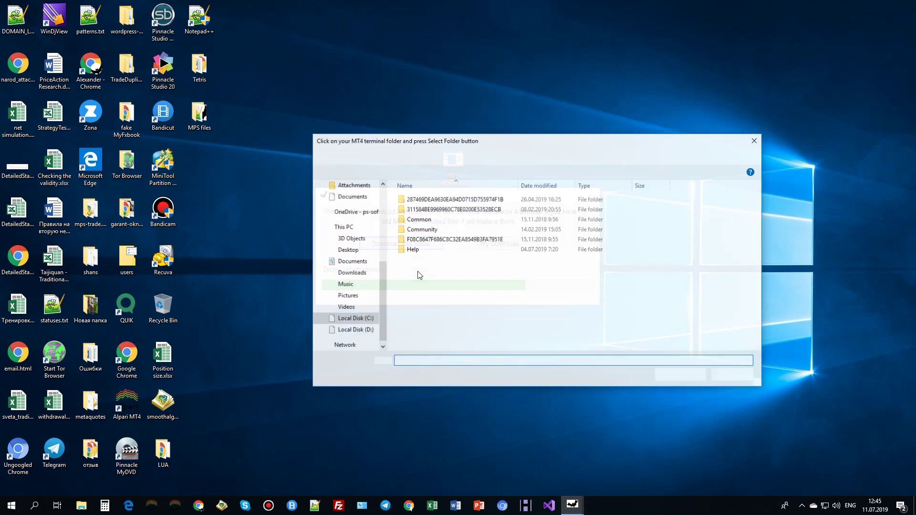
left_click(445, 213)
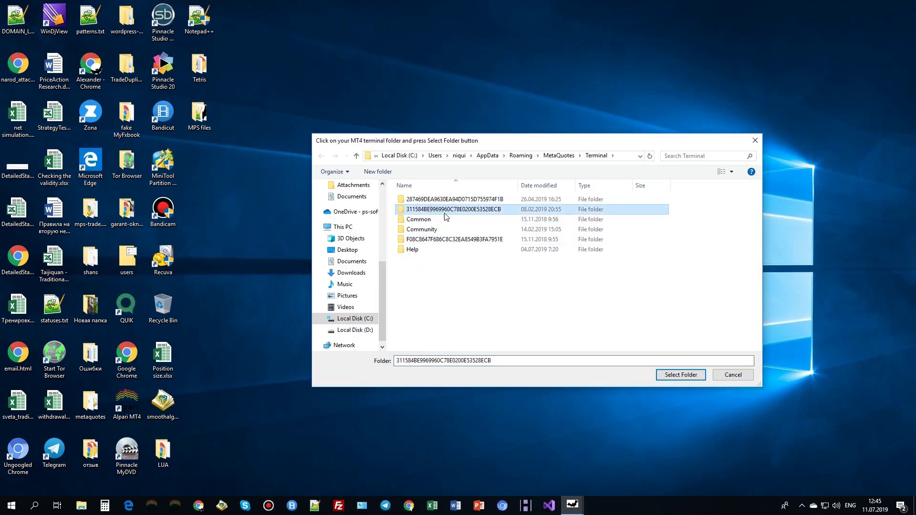
left_click(681, 374)
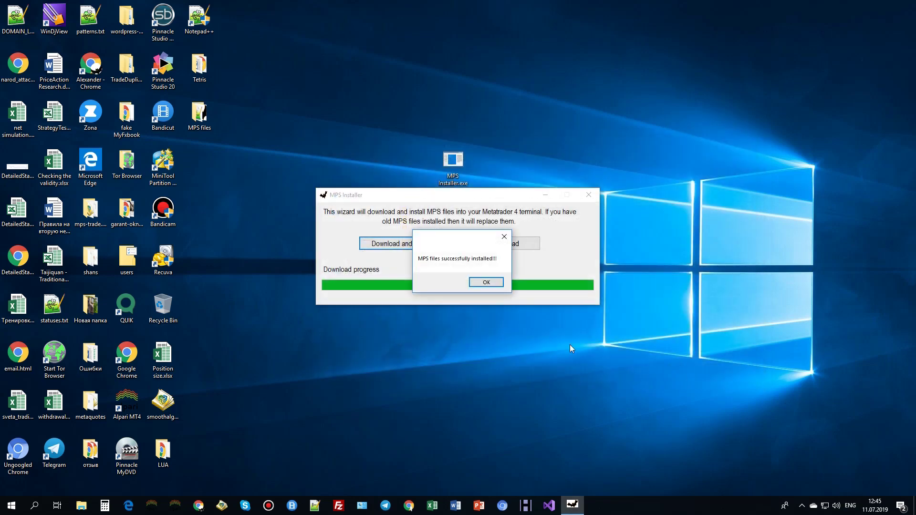
left_click(484, 281)
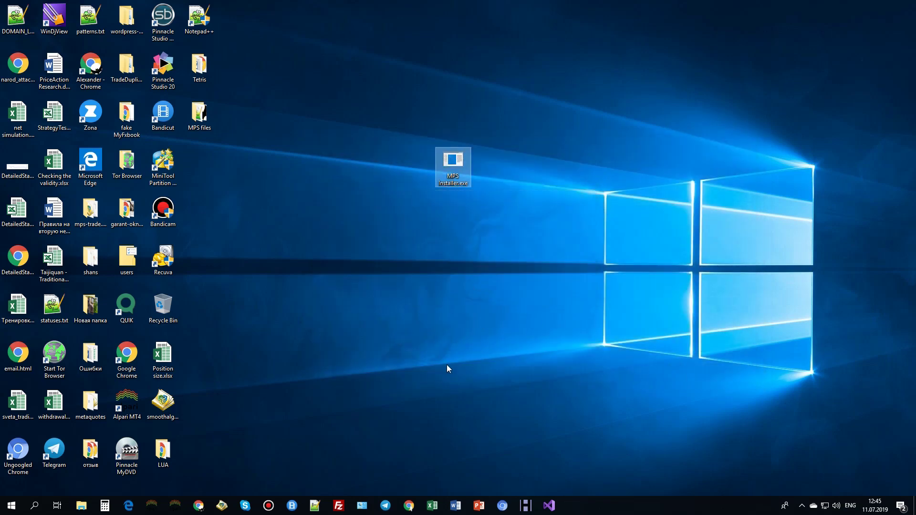